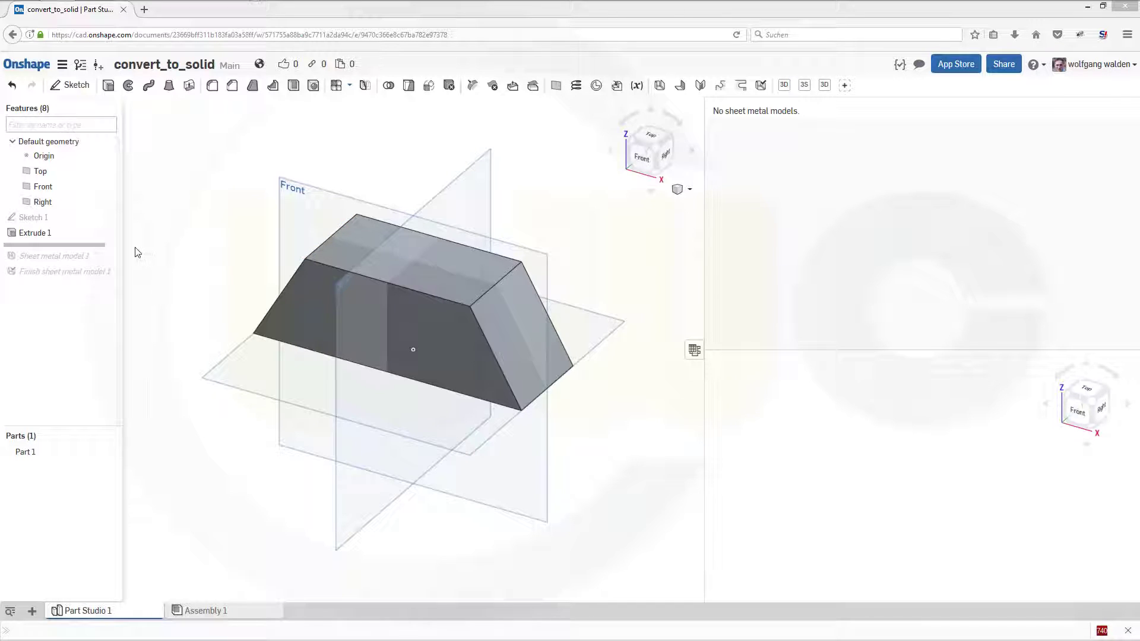
- Roll the feature history forward past the sheet-metal features in the old document
drag(89, 245, 89, 278)
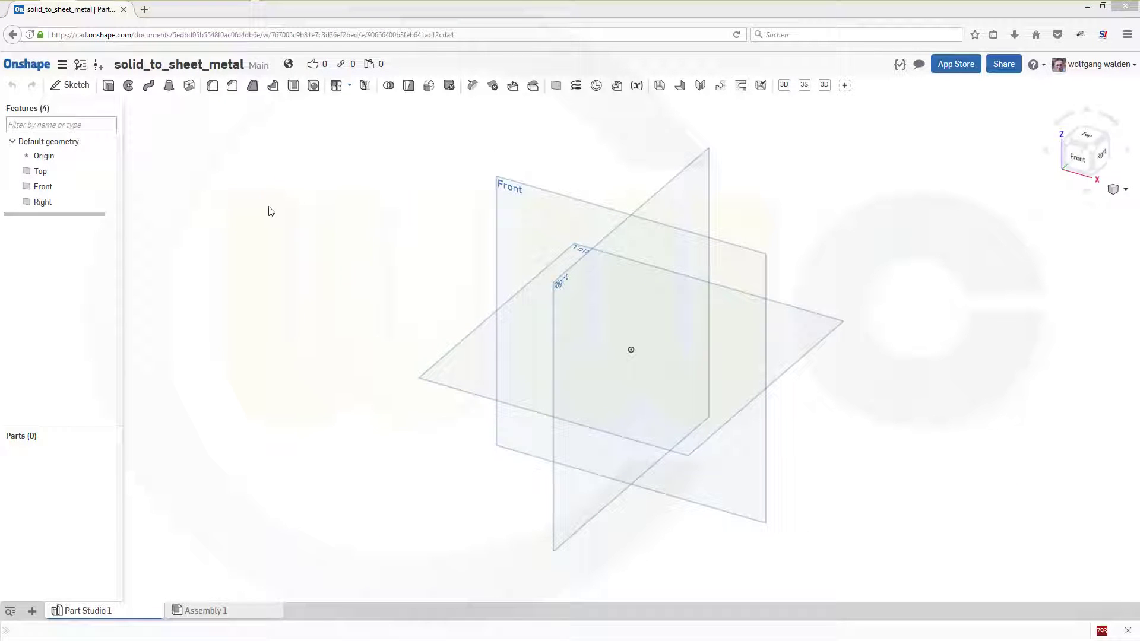
- Start Sketch 1 on the Front plane and view it normal to the sketch plane
click(72, 85)
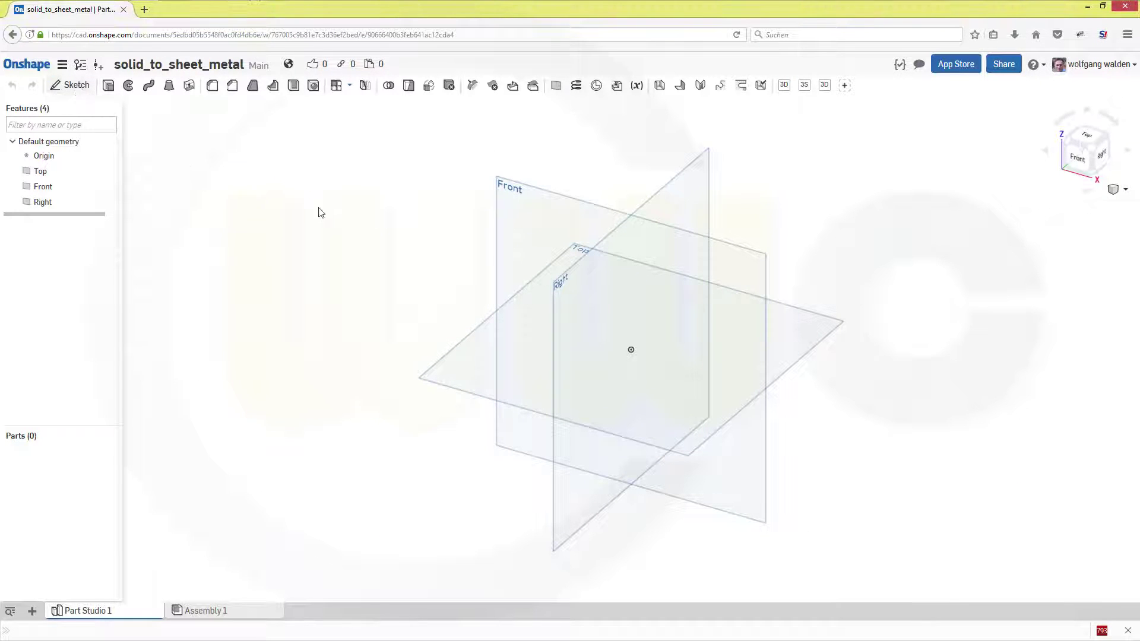
click(576, 205)
right_click(395, 231)
click(440, 322)
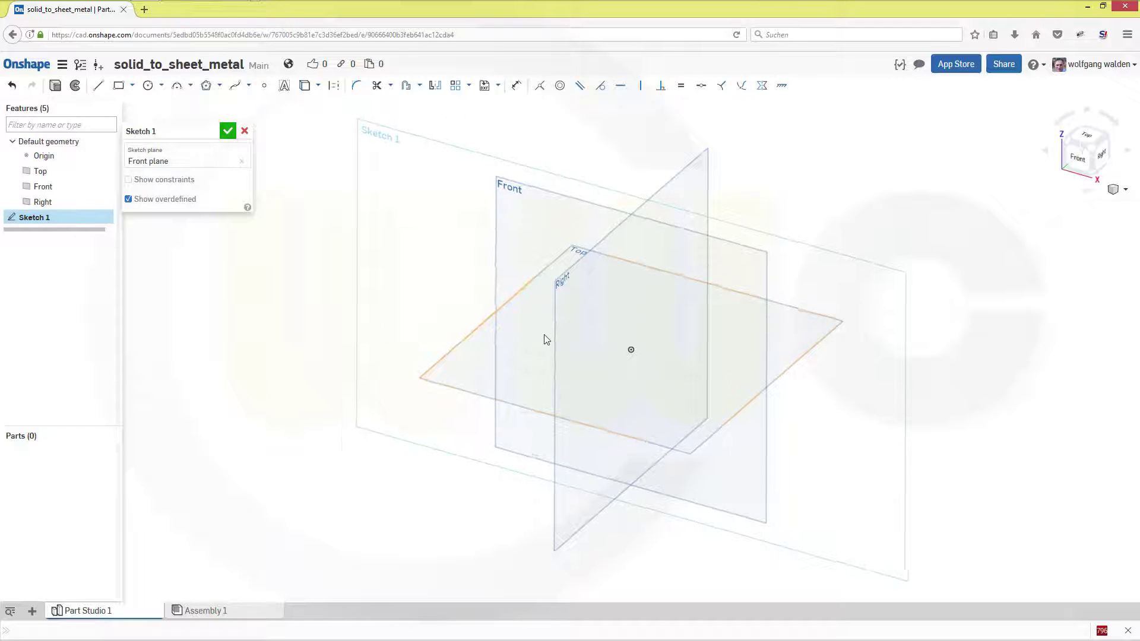
- Draw a closed four-line trapezoid outline starting at the sketch origin
click(99, 86)
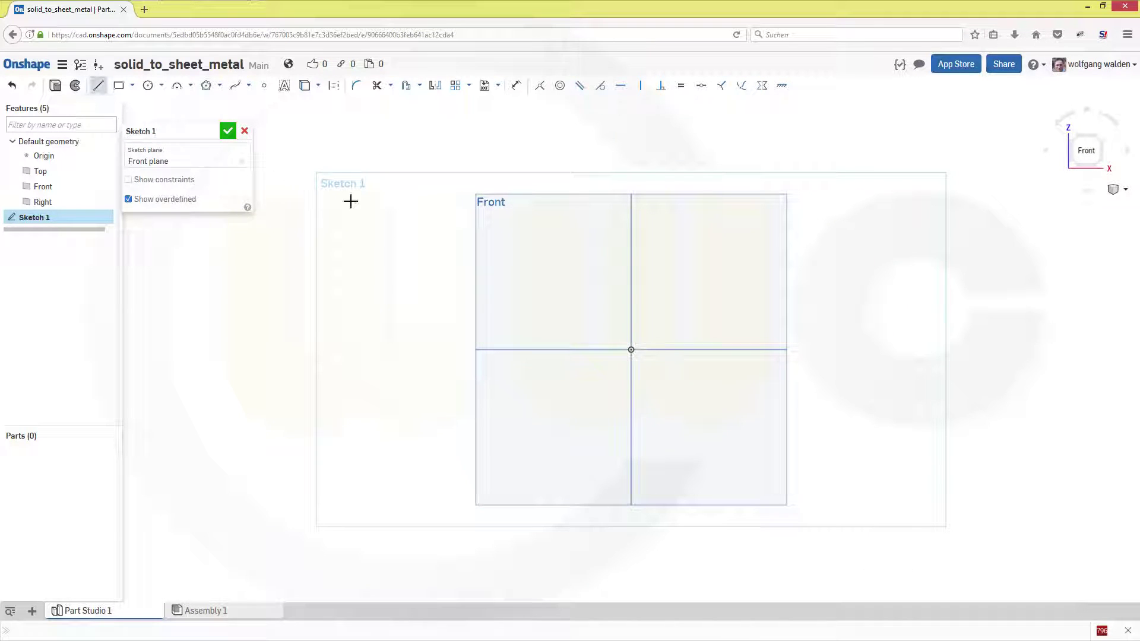
click(631, 349)
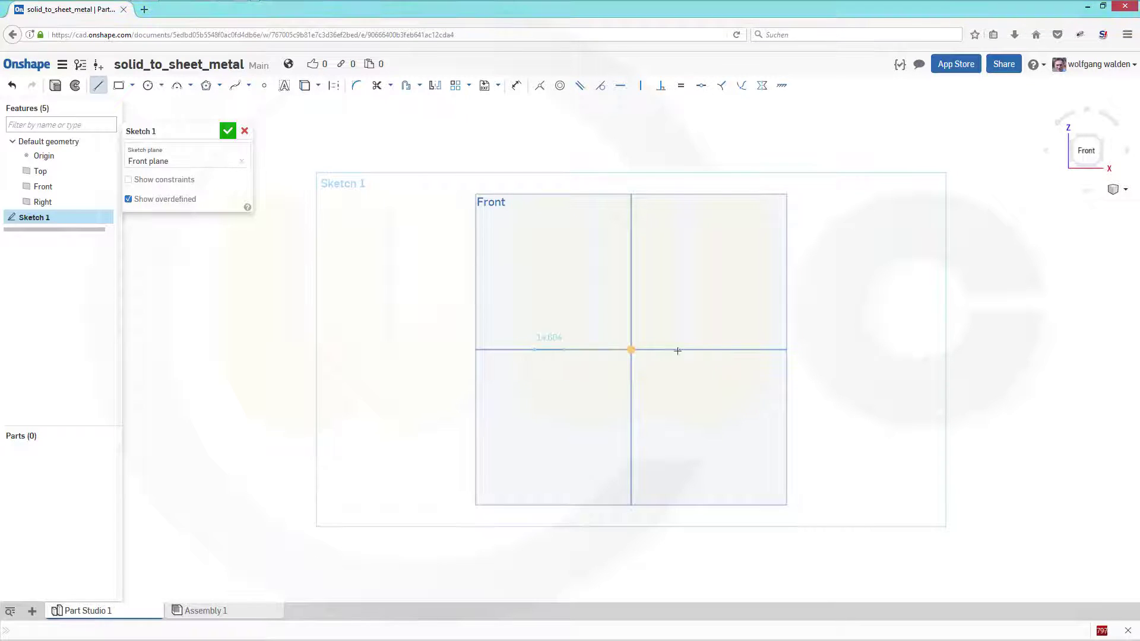
click(714, 350)
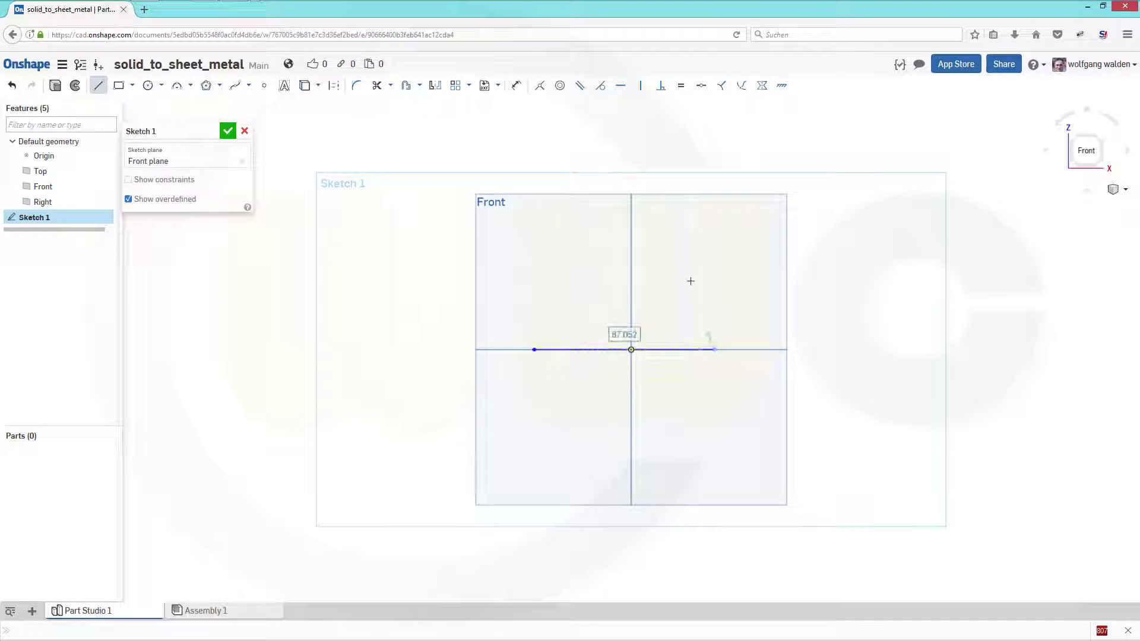
click(681, 273)
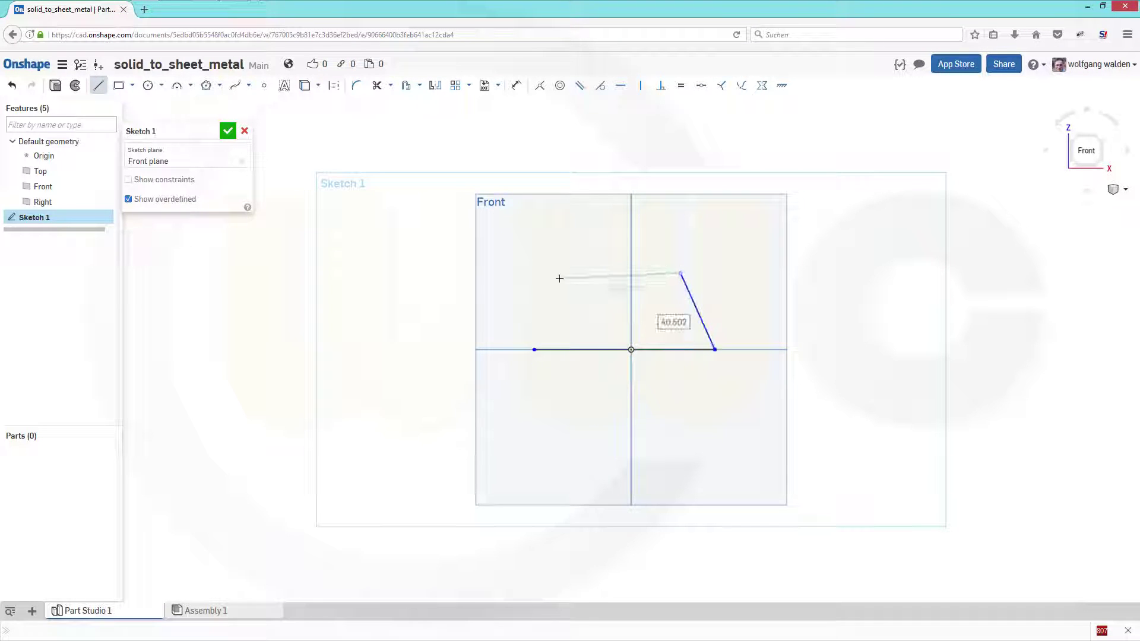
click(564, 273)
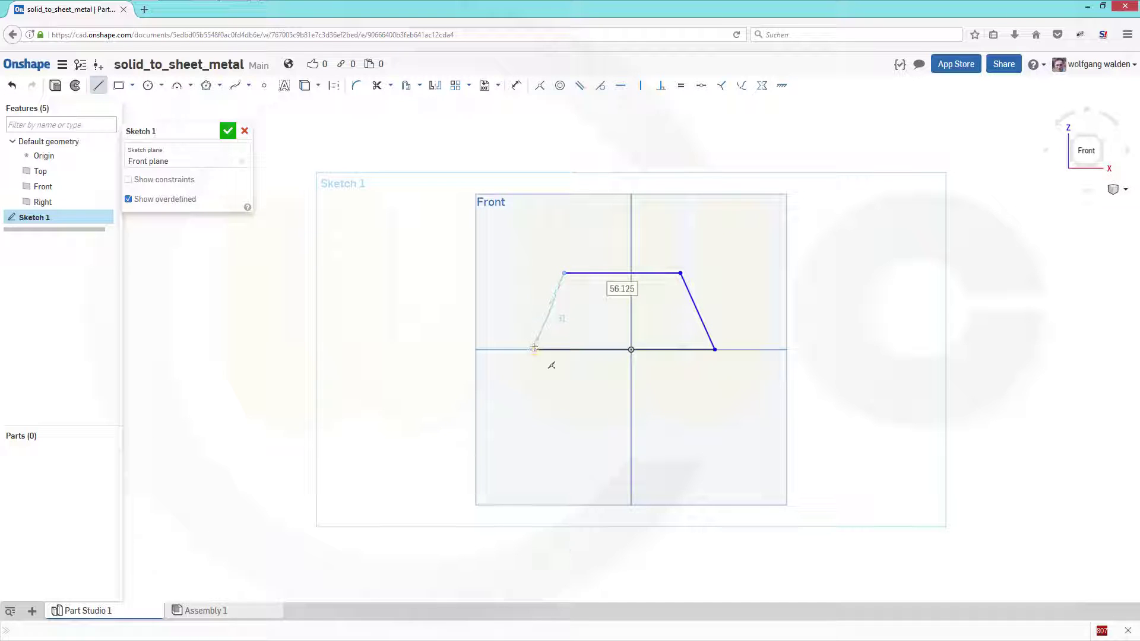
click(534, 350)
key(Escape)
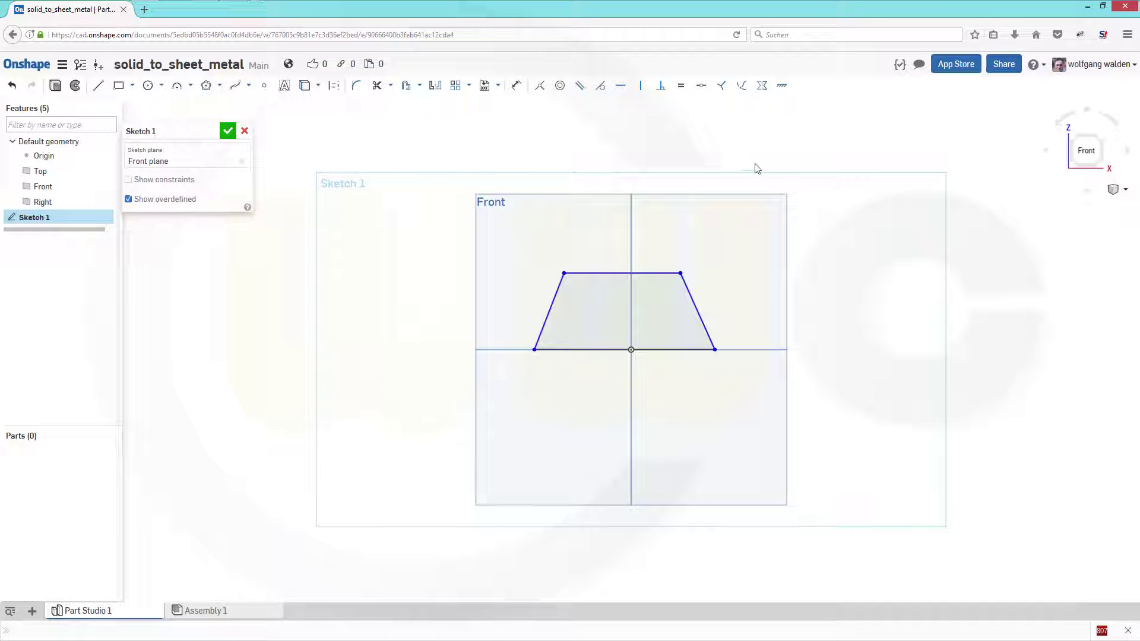
- Make the two slanted sides symmetric about the vertical axis
click(761, 87)
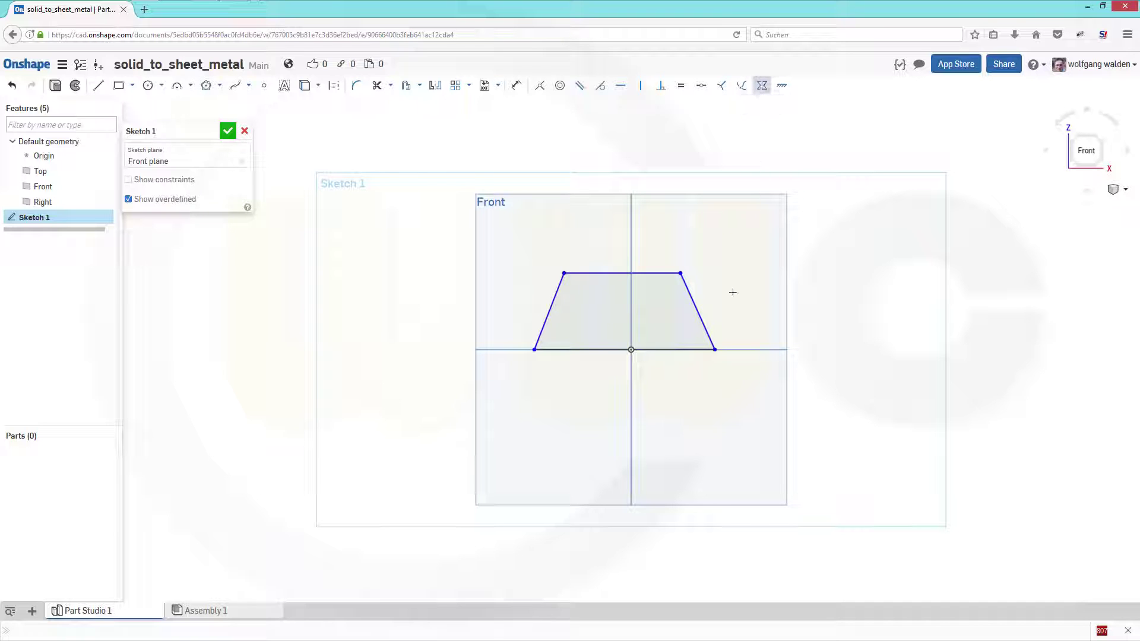
click(701, 316)
click(550, 309)
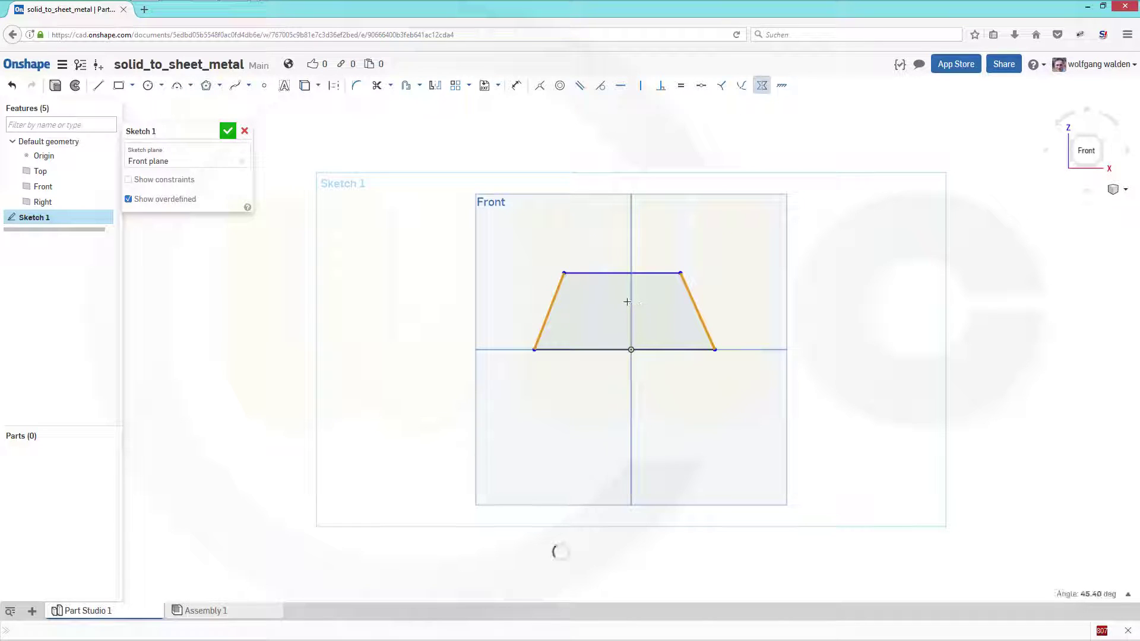
click(631, 304)
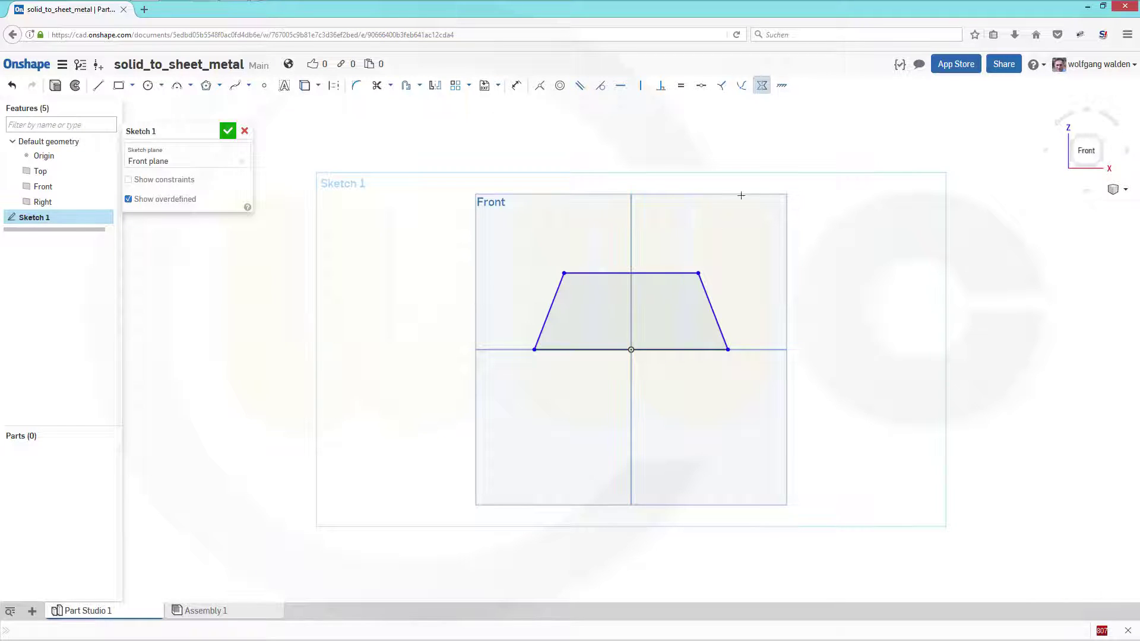
click(516, 85)
- Dimension the trapezoid height between top and bottom edges to 50
click(598, 275)
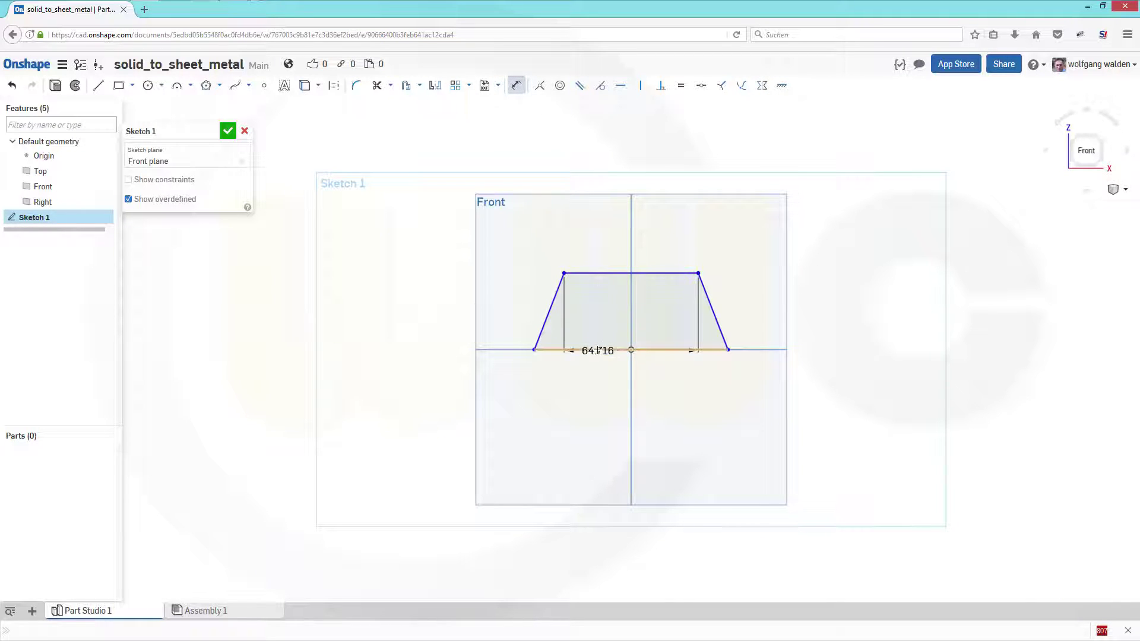
click(598, 349)
click(450, 308)
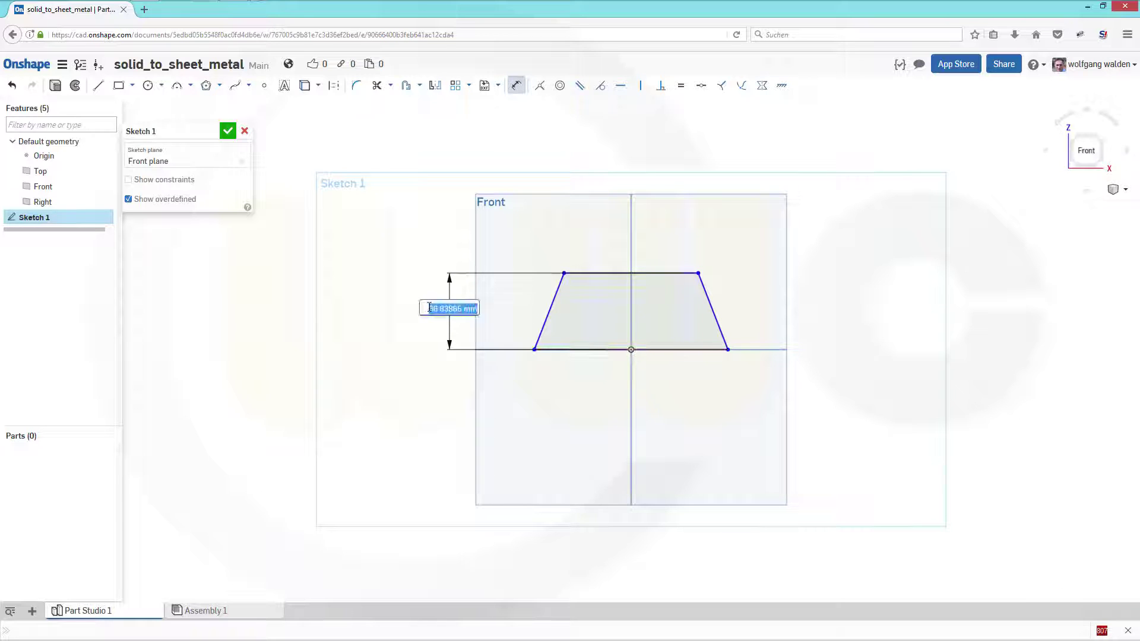
text(50)
key(Return)
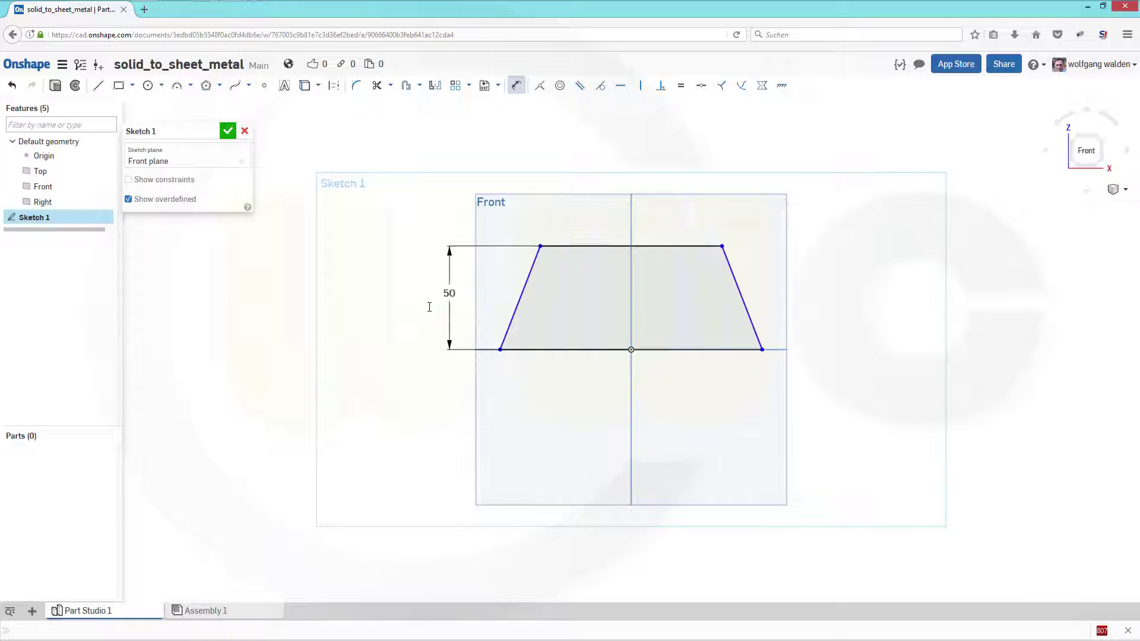
- Set the bottom edge length to 150
click(720, 349)
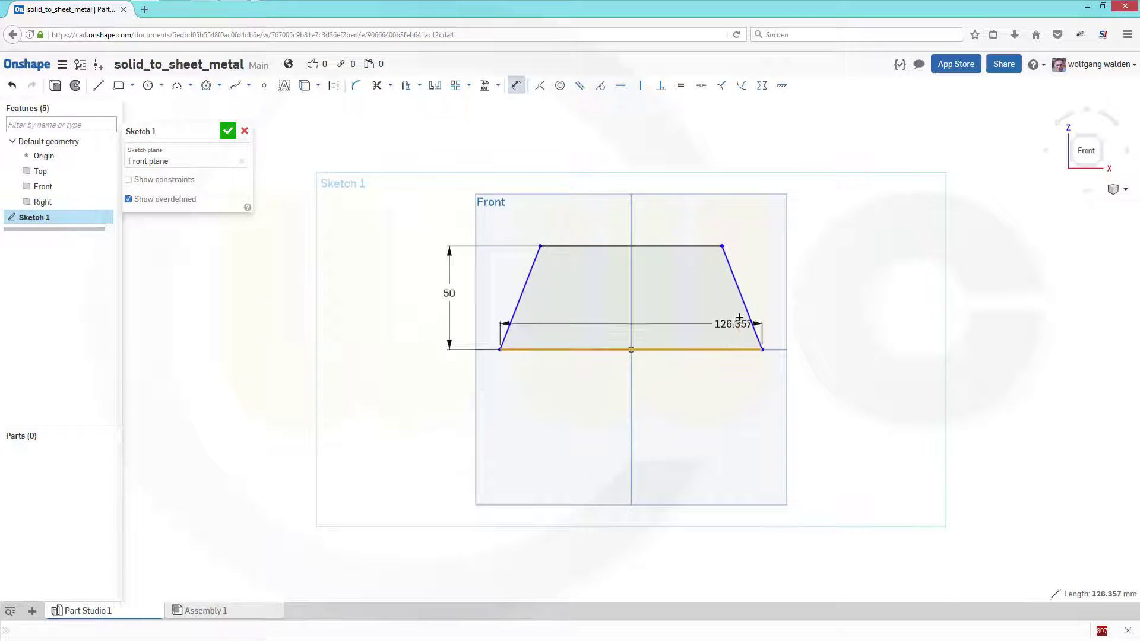
click(726, 313)
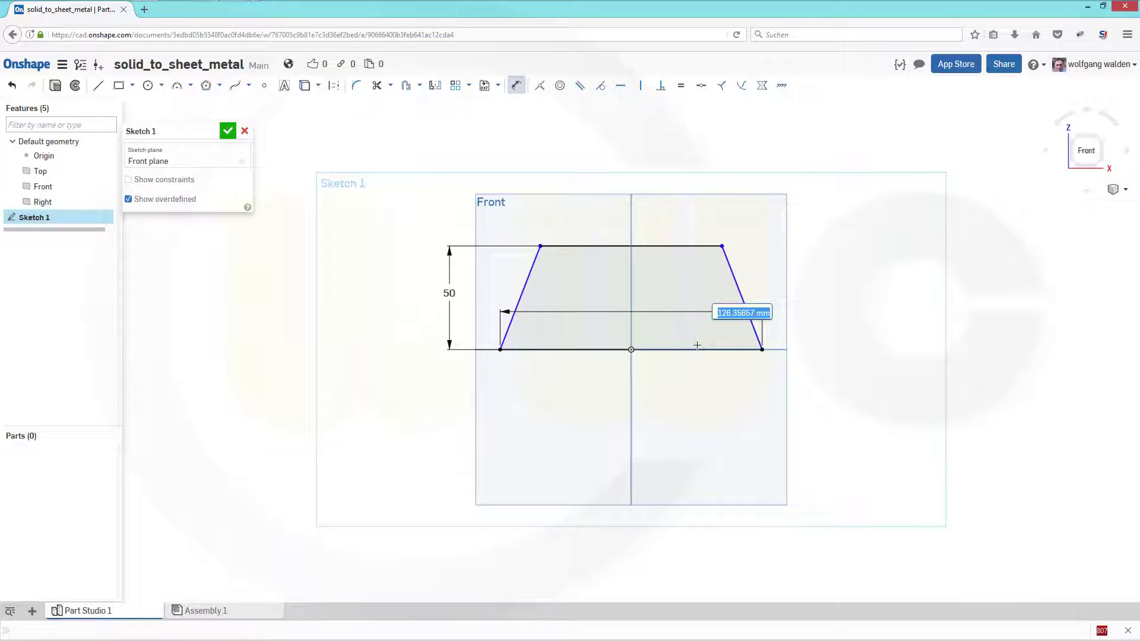
text(150)
key(Return)
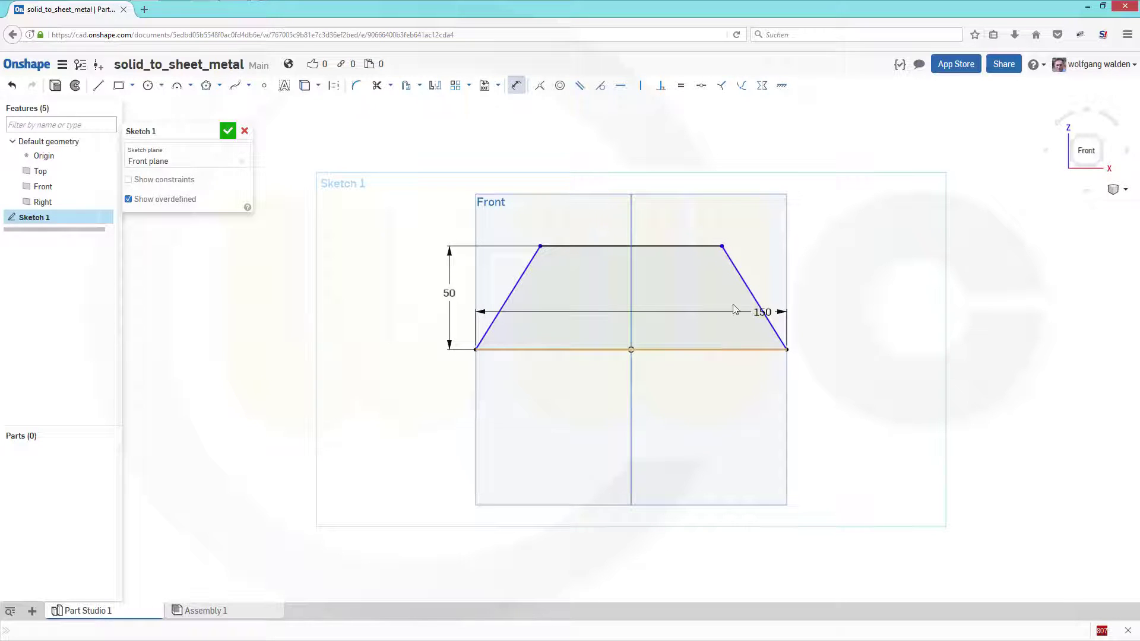
- Set the angle between the bottom and right side to 60° and accept Sketch 1
click(740, 281)
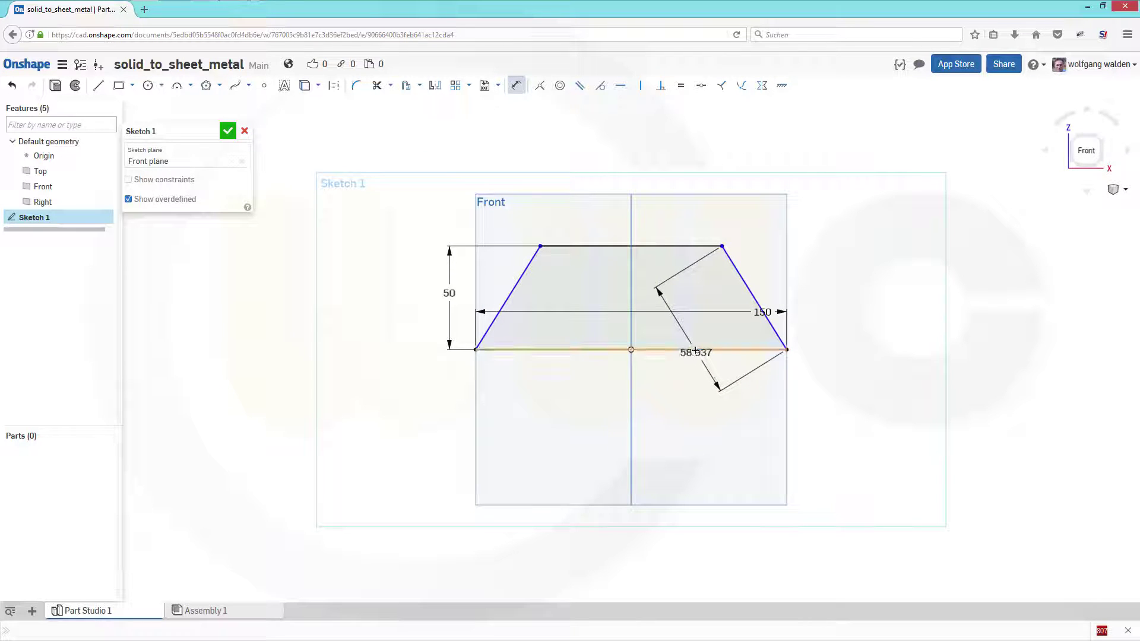
click(696, 349)
click(728, 315)
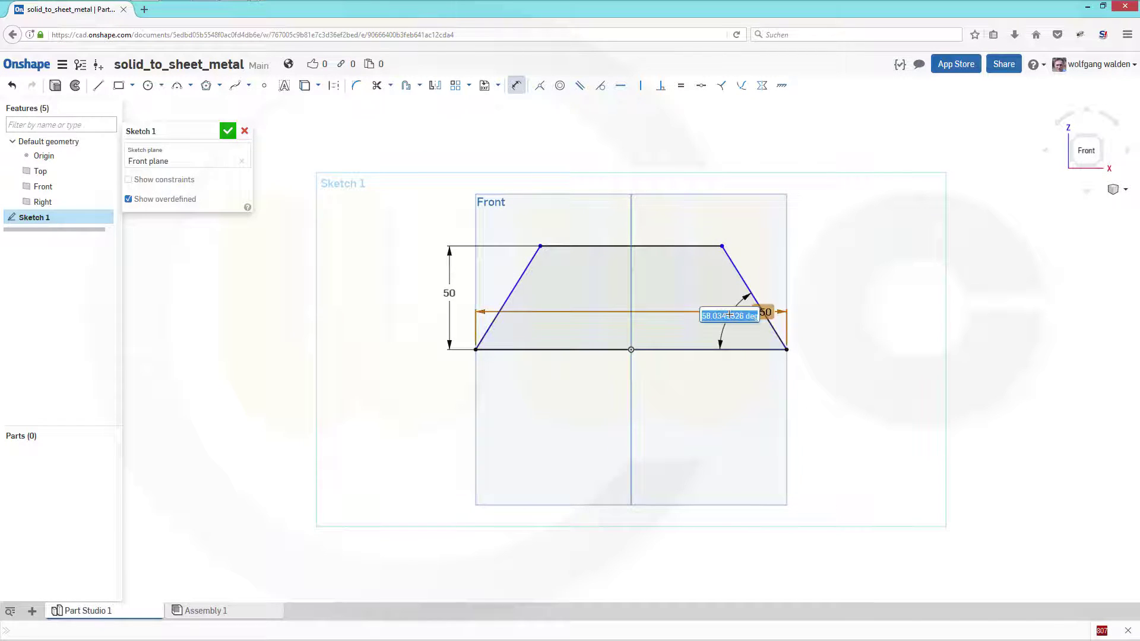
text(60)
key(Return)
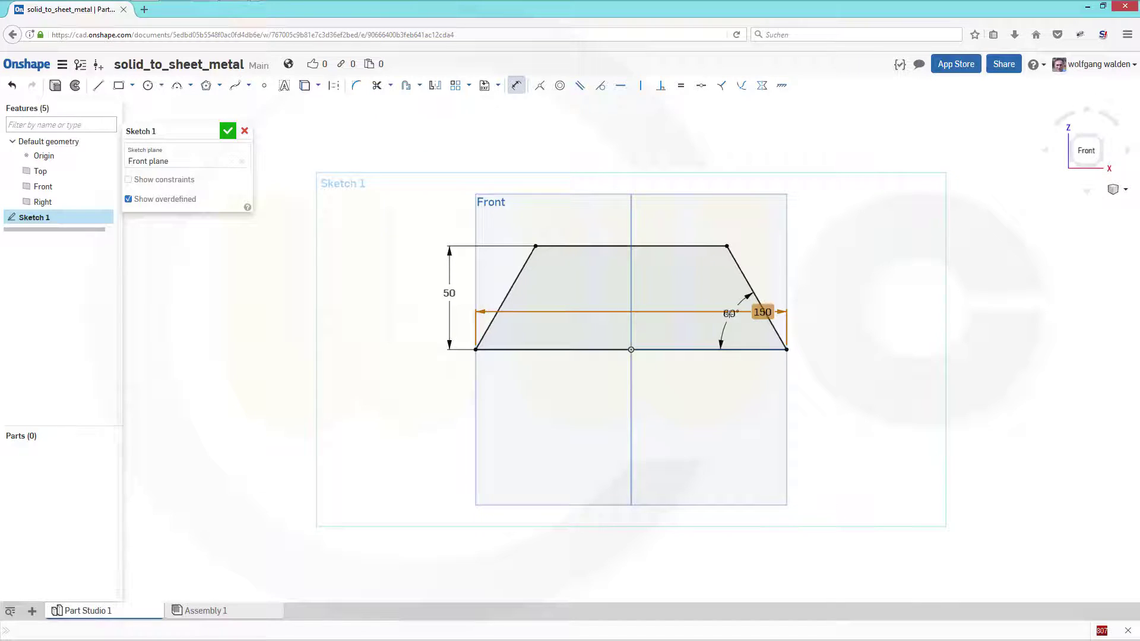
click(229, 132)
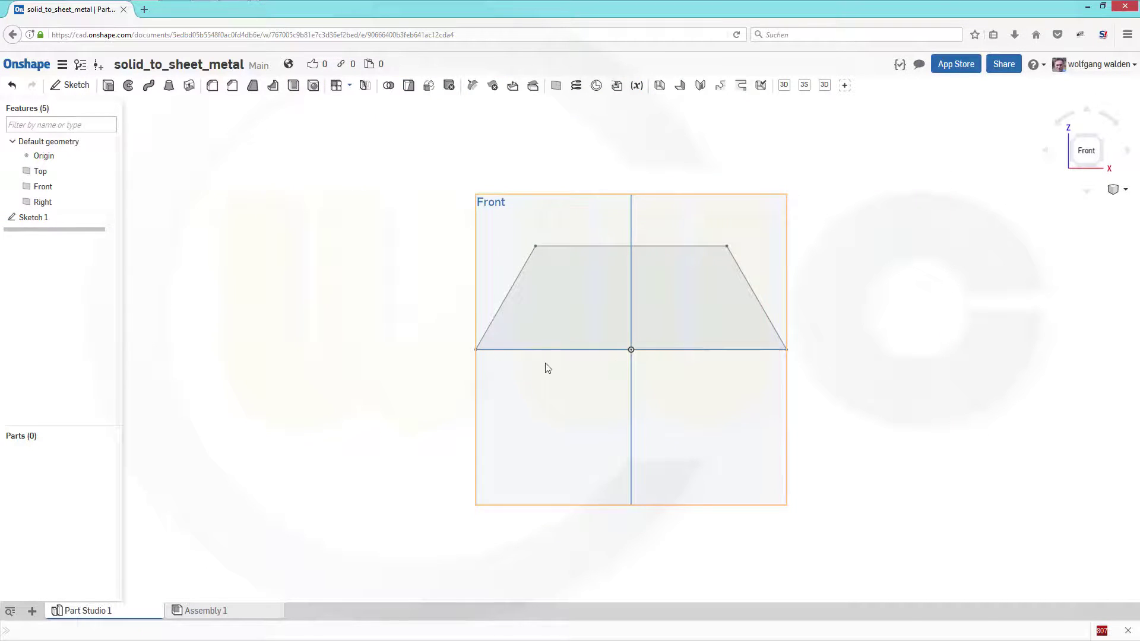
- Extrude the trapezoid sketch region symmetrically 50 mm deep to create Part 1
key(shift+7)
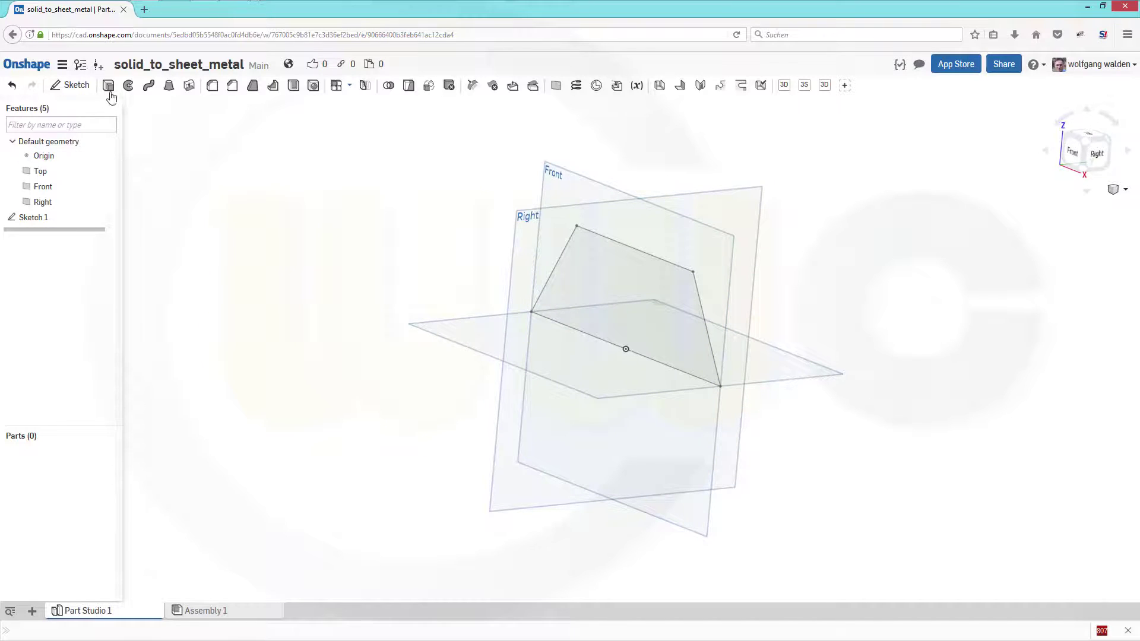
click(109, 86)
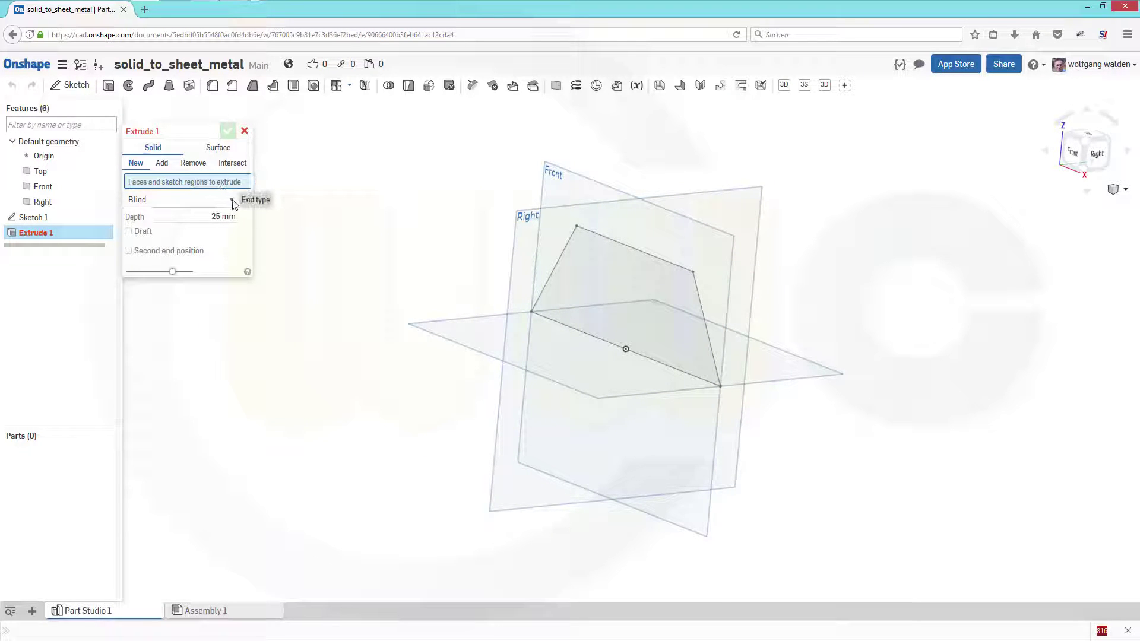
click(232, 201)
click(182, 229)
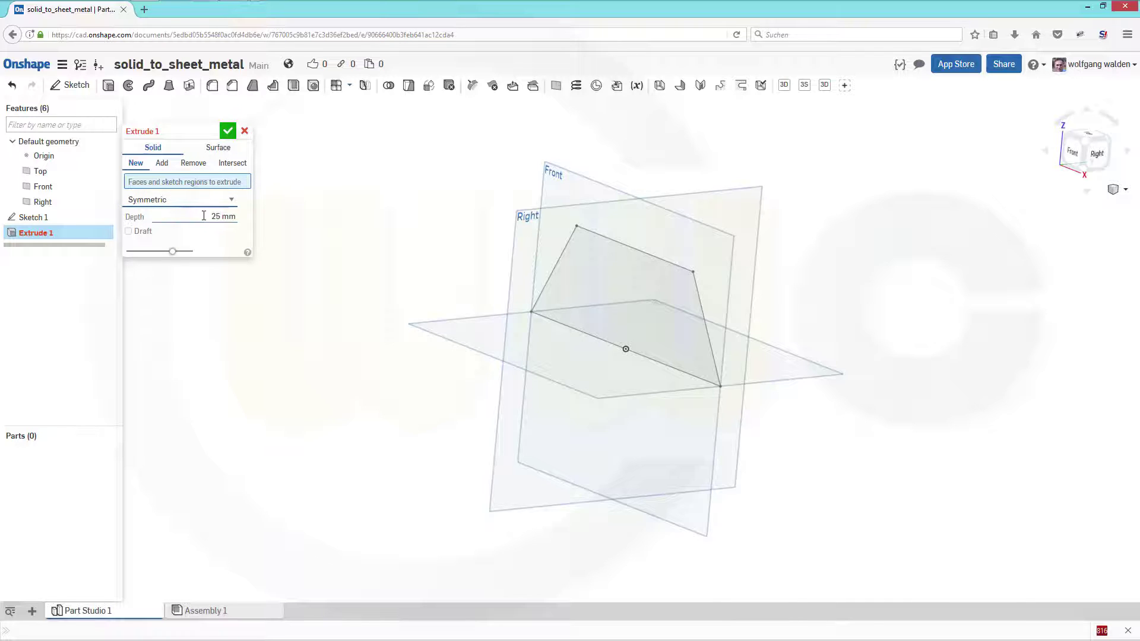
text(50)
key(Return)
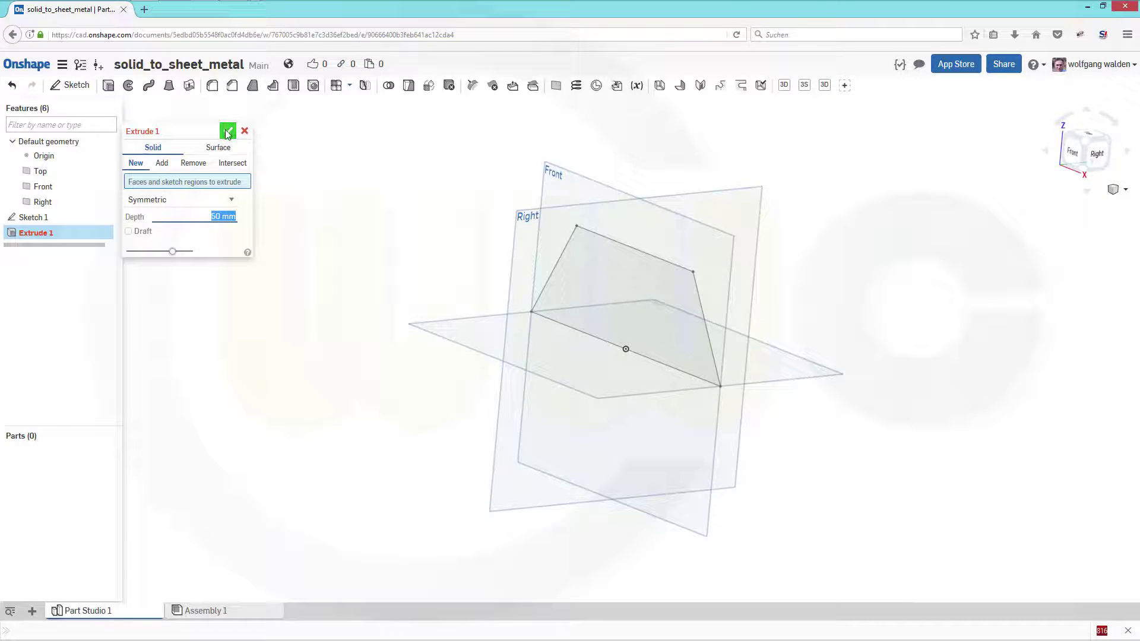
click(576, 246)
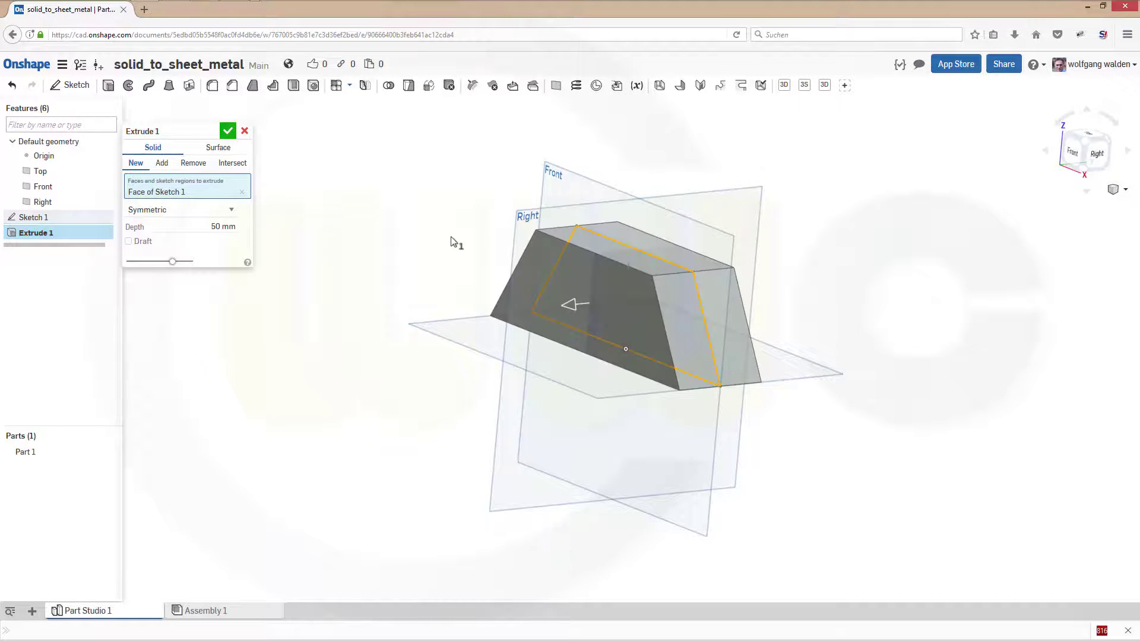
click(228, 131)
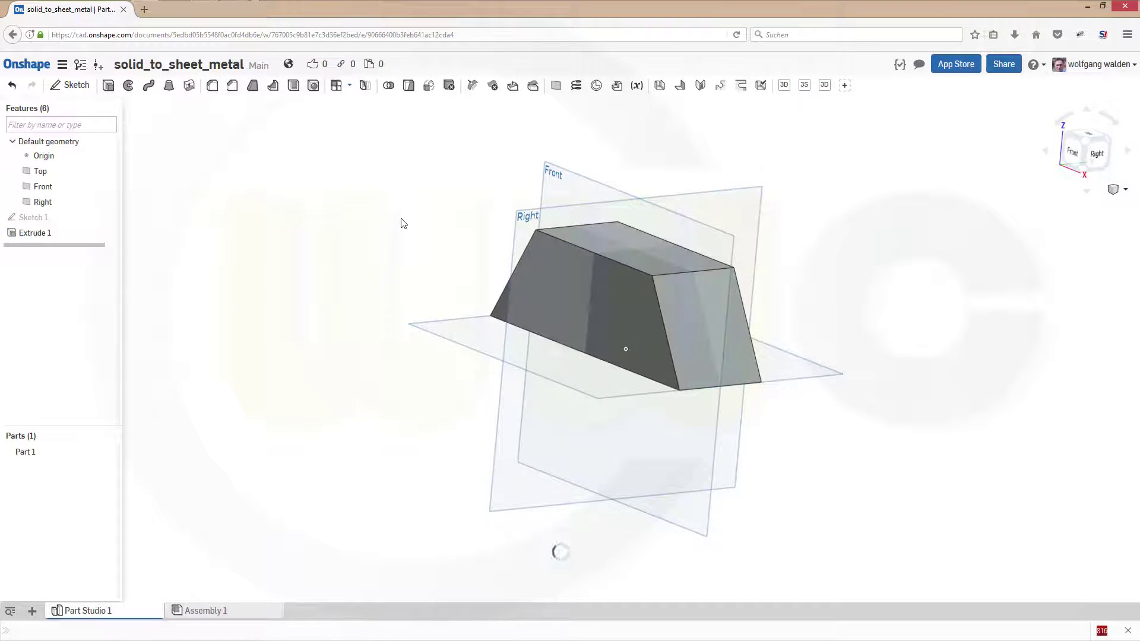
- Hide all default reference planes and orbit to frame the trapezoidal solid
right_drag(414, 339, 441, 346)
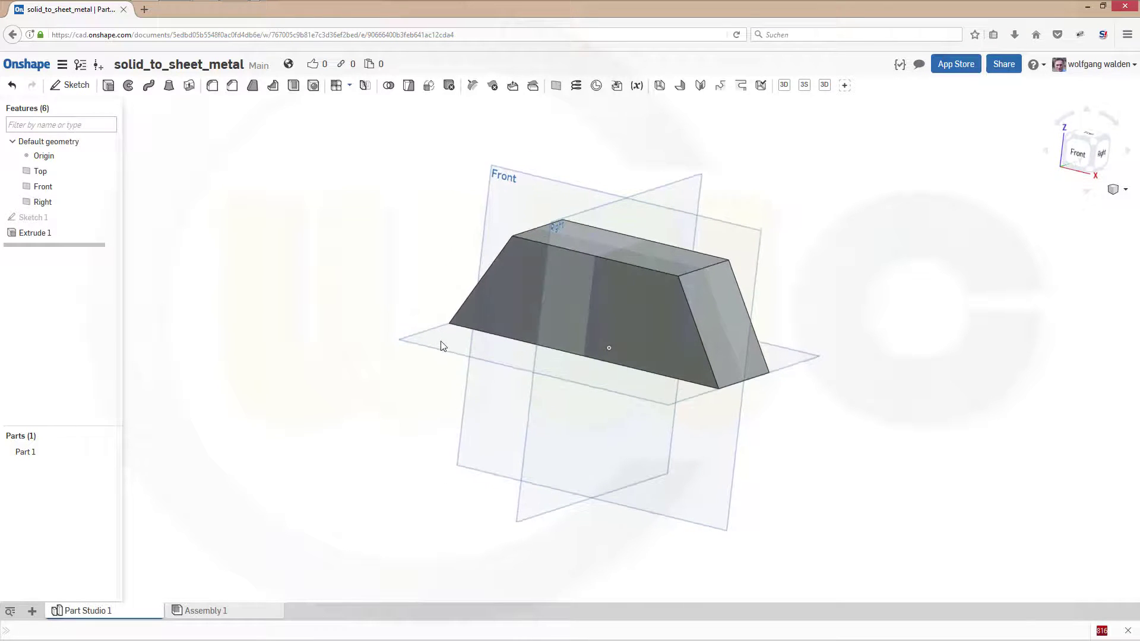
right_click(527, 179)
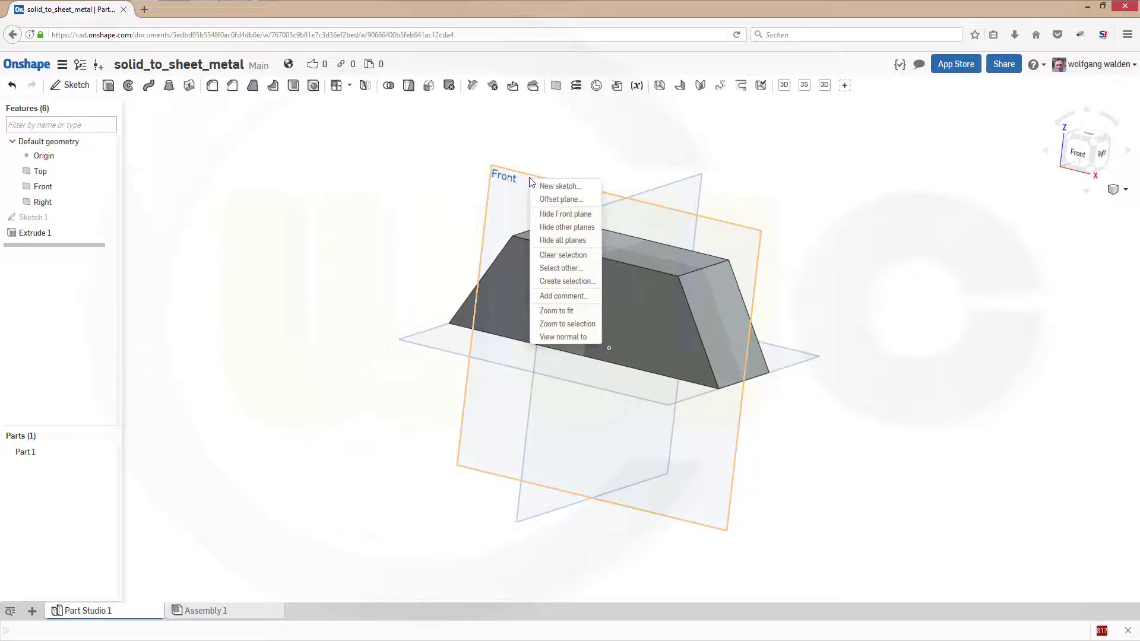
click(561, 239)
mouse_move(716, 206)
right_down()
mouse_move(694, 221)
mouse_move(707, 216)
right_up()
scroll(711, 233, down, 1)
scroll(729, 203, up, 3)
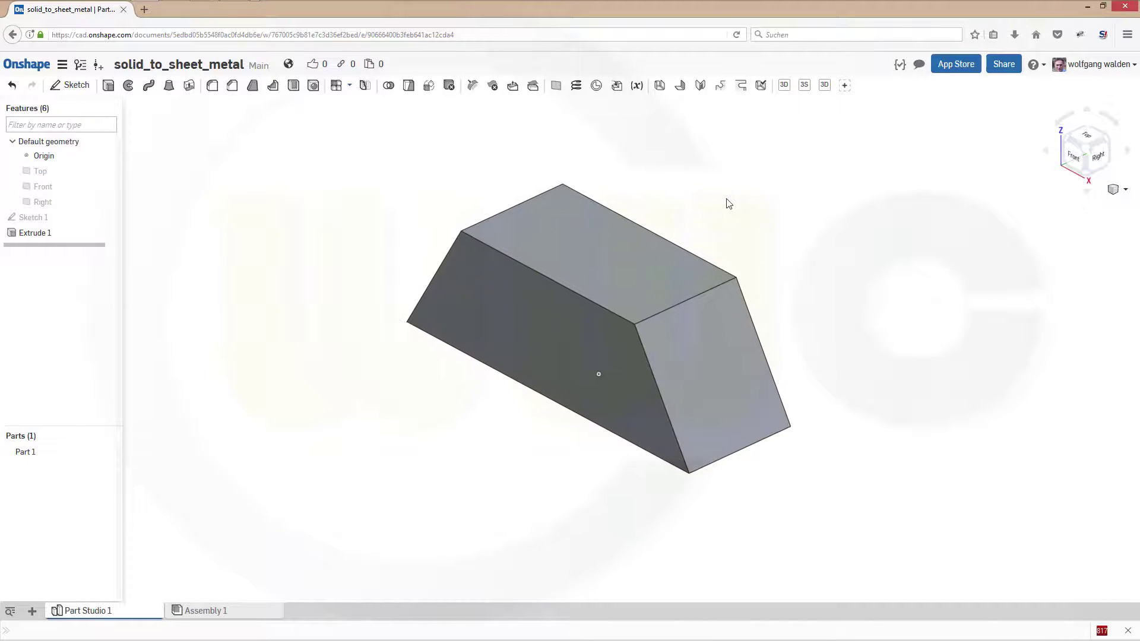
right_drag(670, 207, 682, 198)
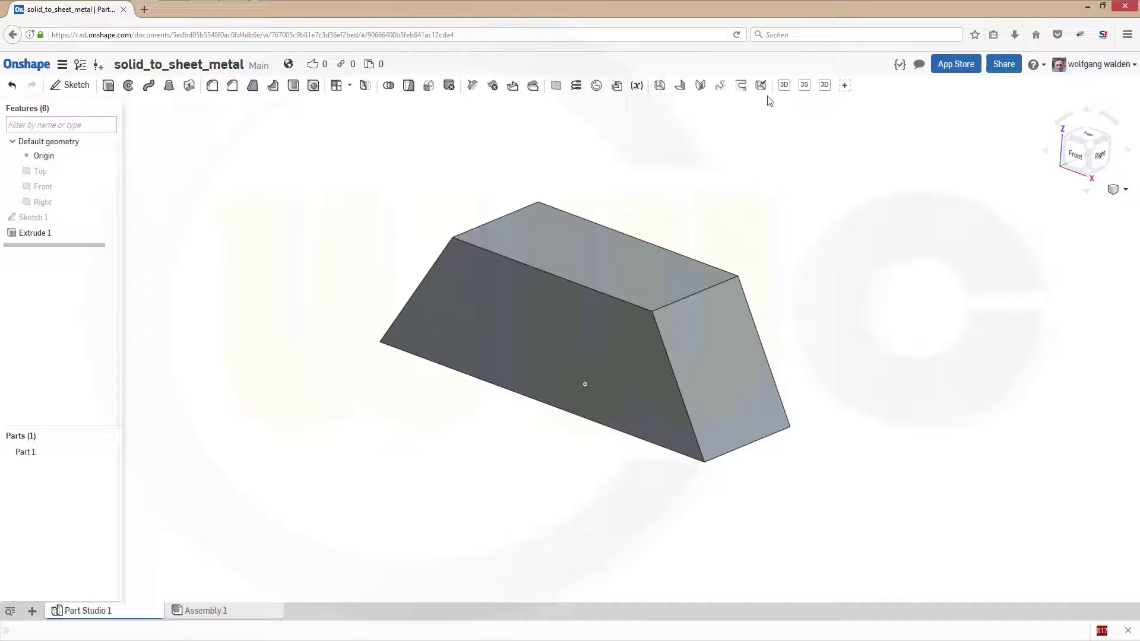
- Start a Sheet metal model converting Part 1 and activate the Edges to bend selection
click(660, 87)
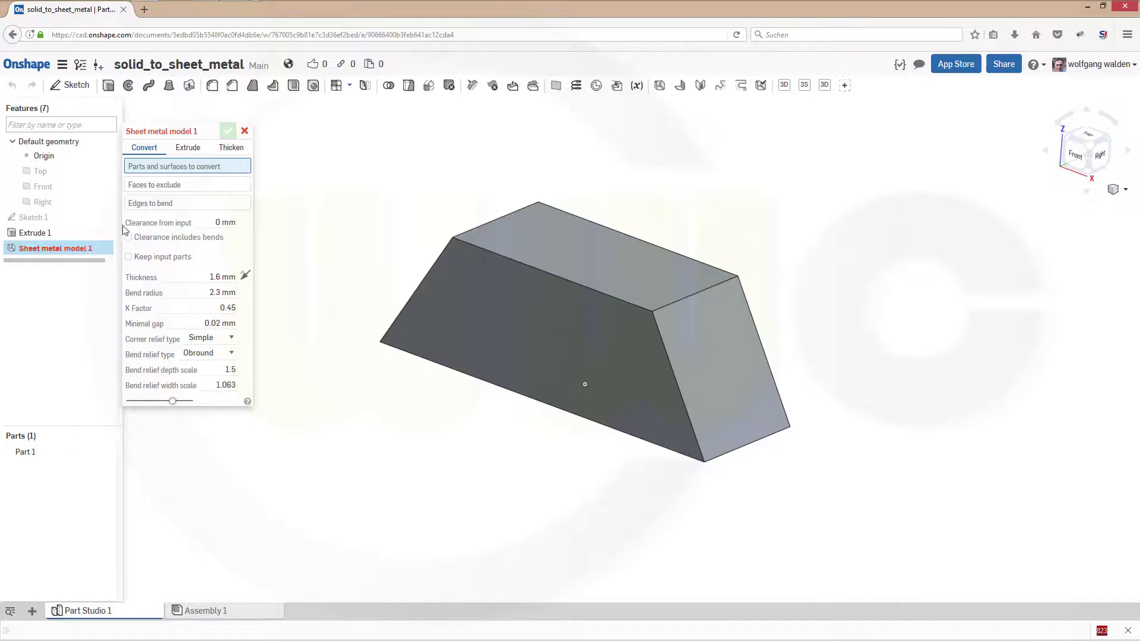
click(28, 452)
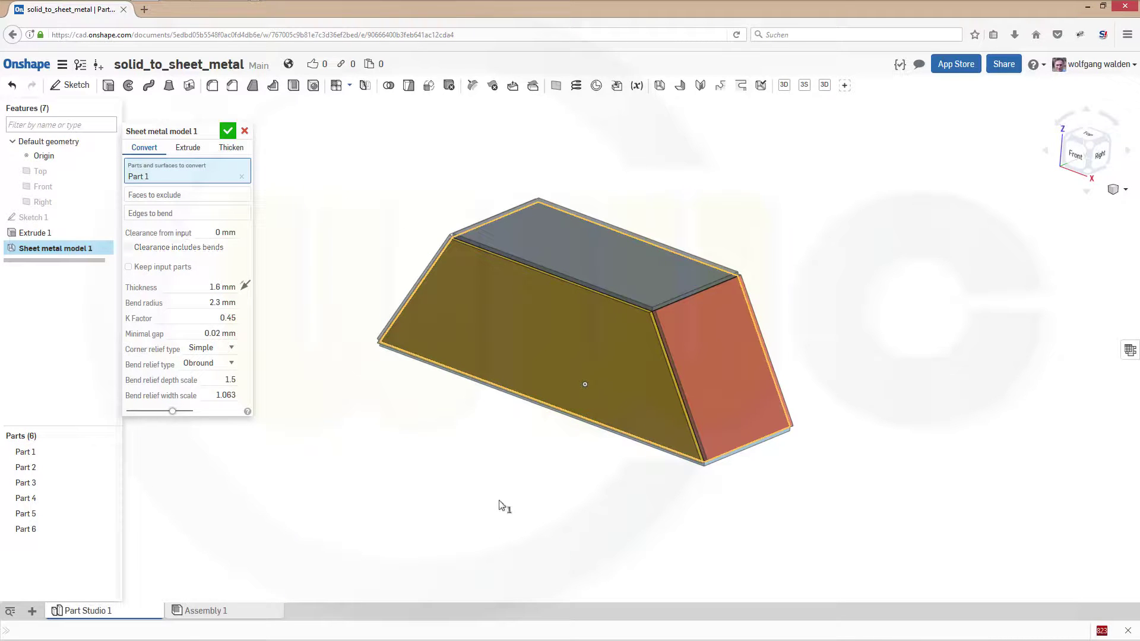
key(shift+1)
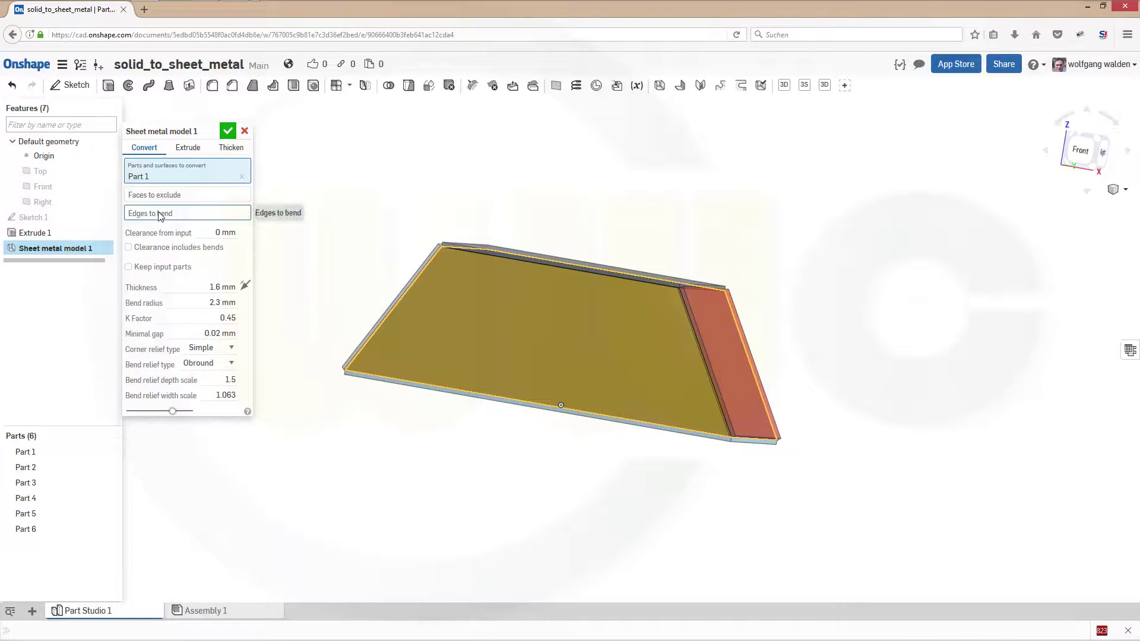
click(161, 215)
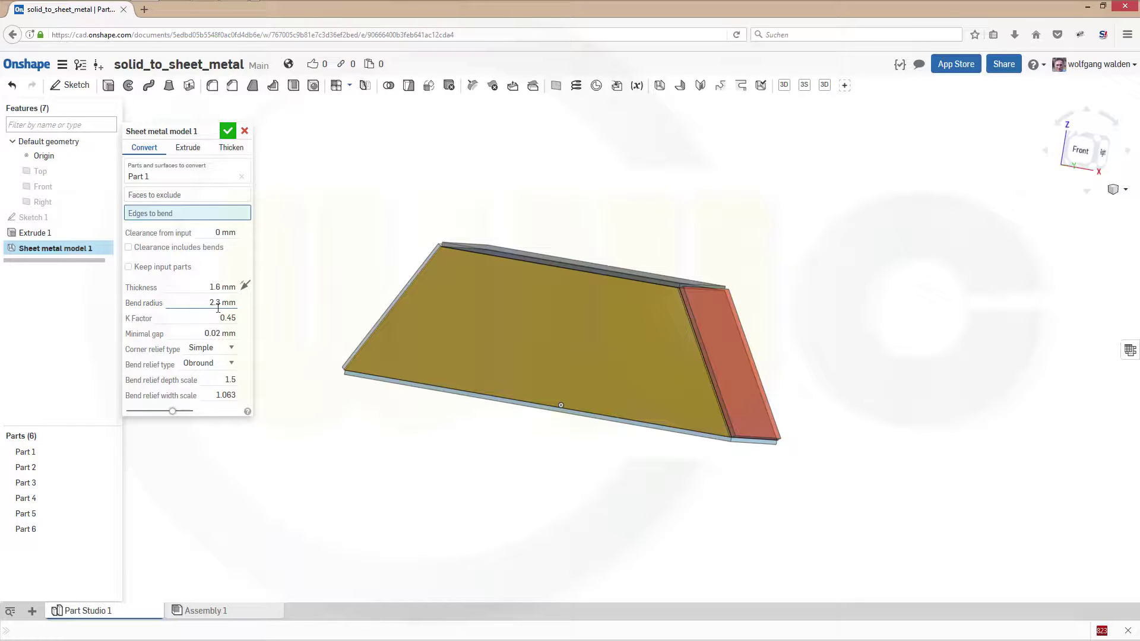
right_drag(476, 453, 539, 408)
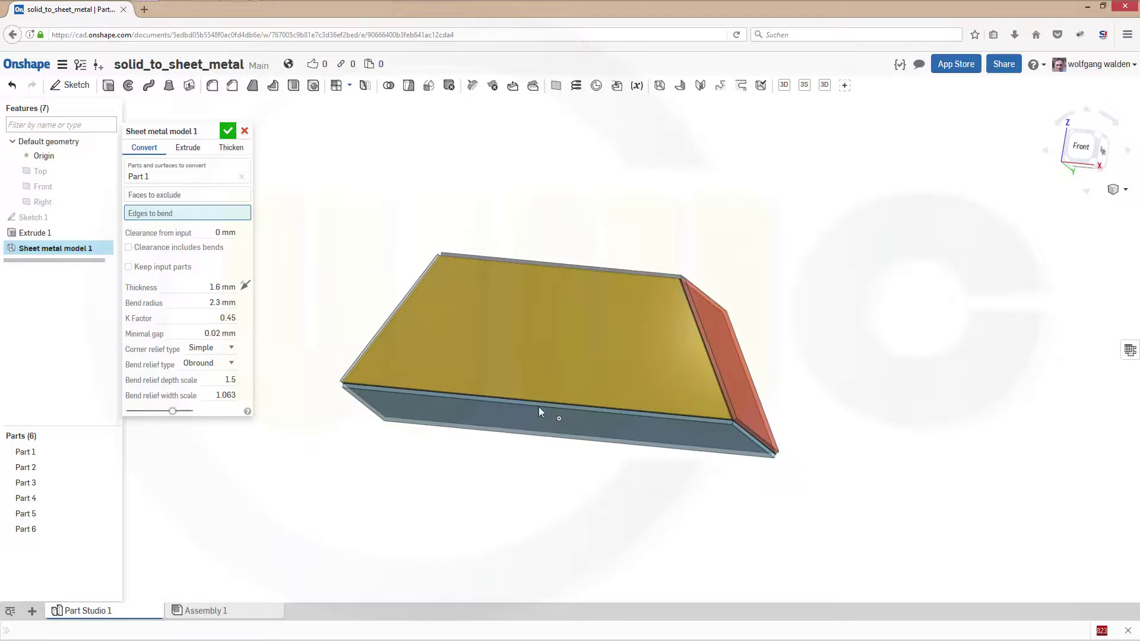
- Add the front, long top, top, right and corner edges as bends and accept the conversion
click(541, 401)
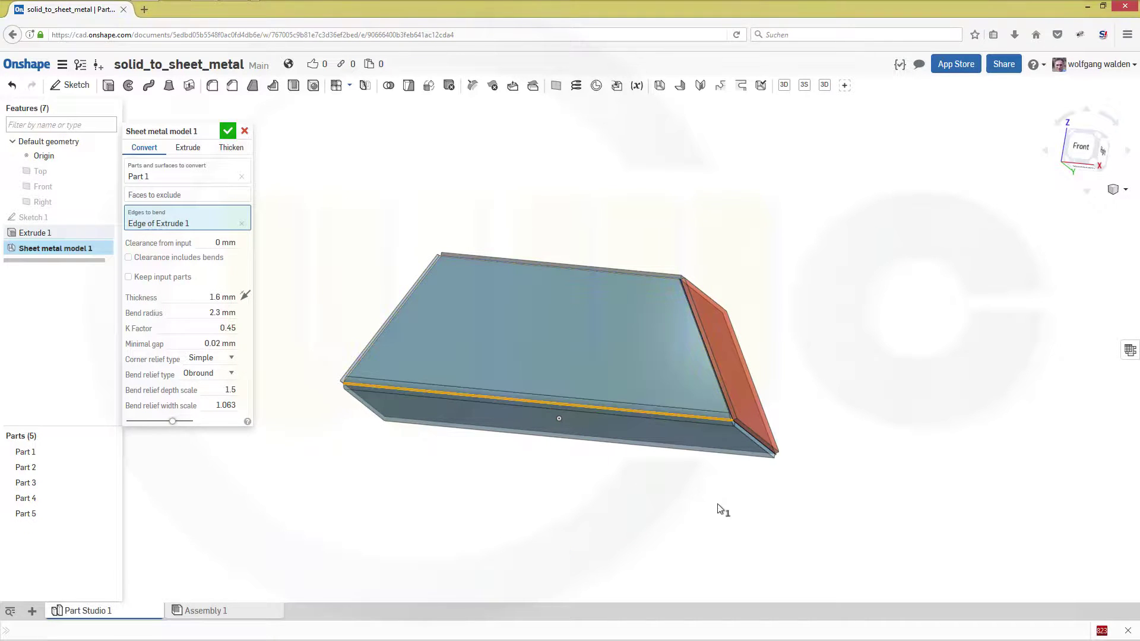
right_drag(719, 505, 551, 440)
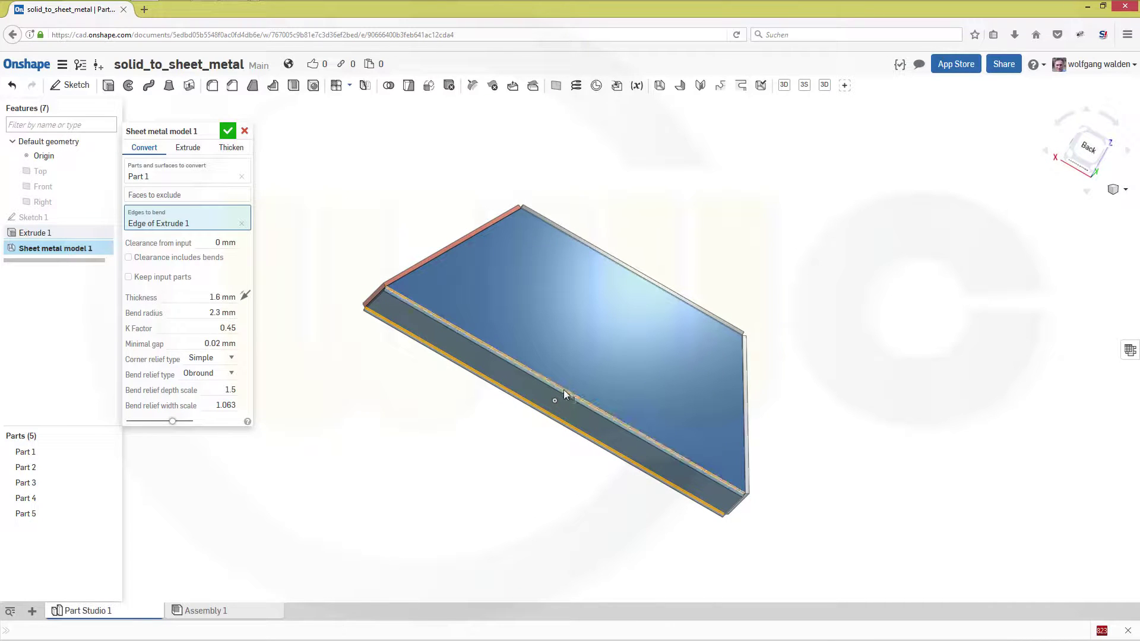
click(564, 390)
right_drag(377, 399, 462, 378)
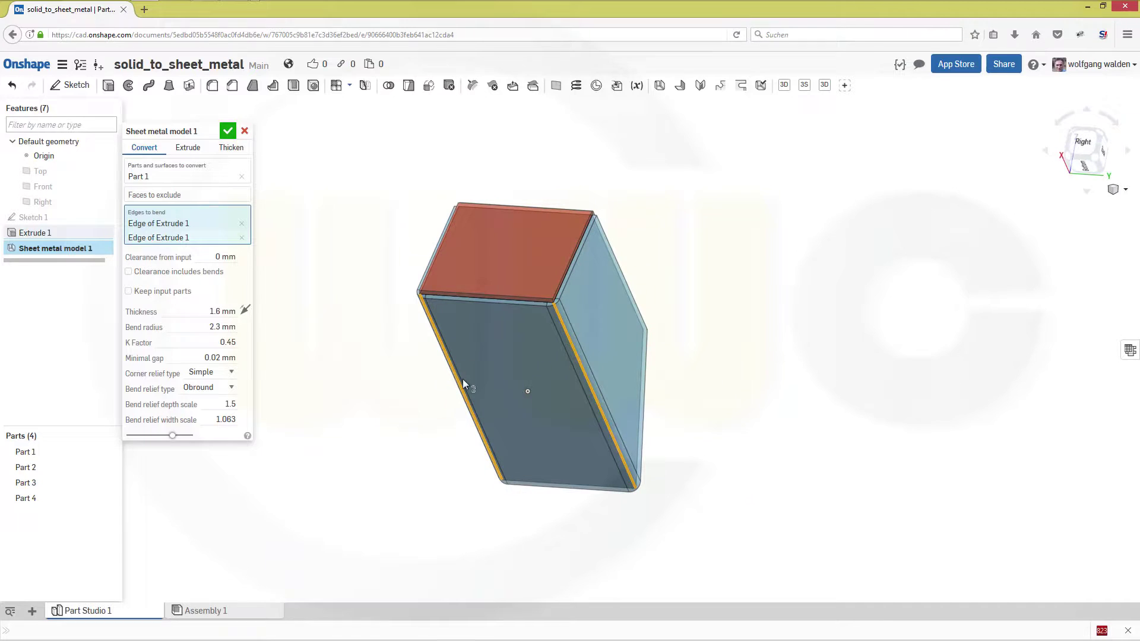
click(486, 300)
right_drag(382, 394, 561, 310)
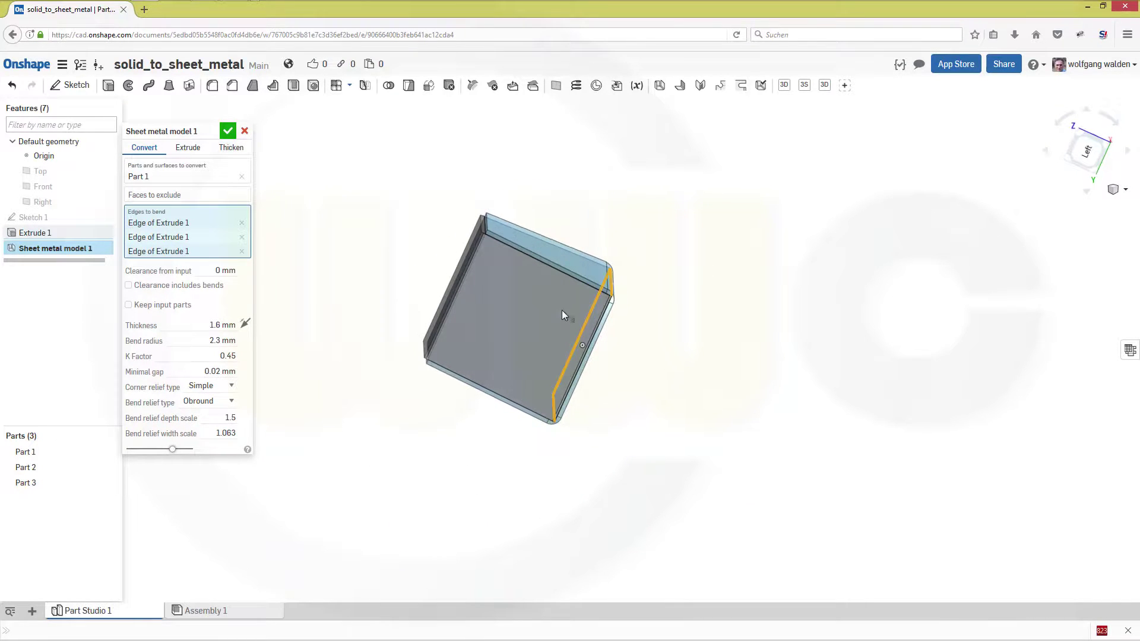
click(586, 354)
right_drag(345, 456, 404, 392)
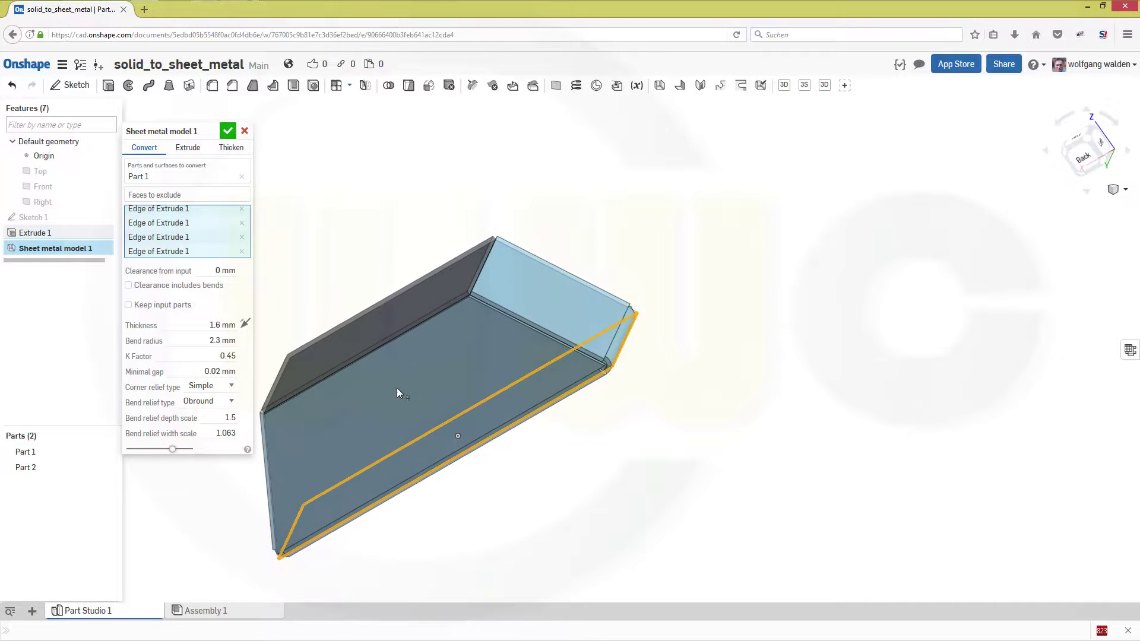
click(486, 266)
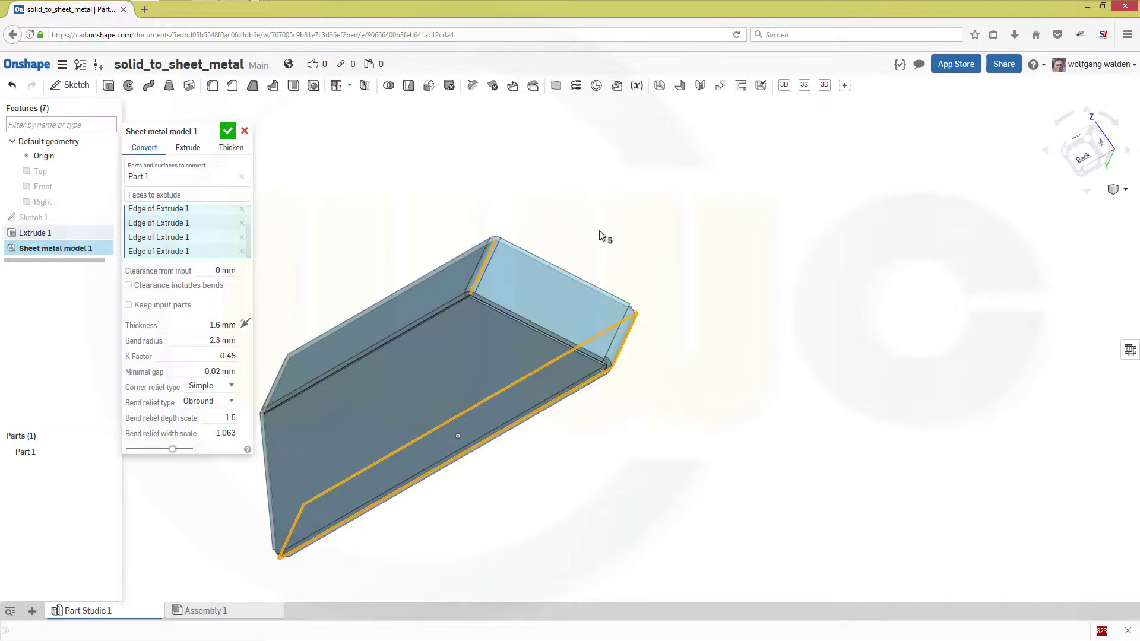
click(228, 131)
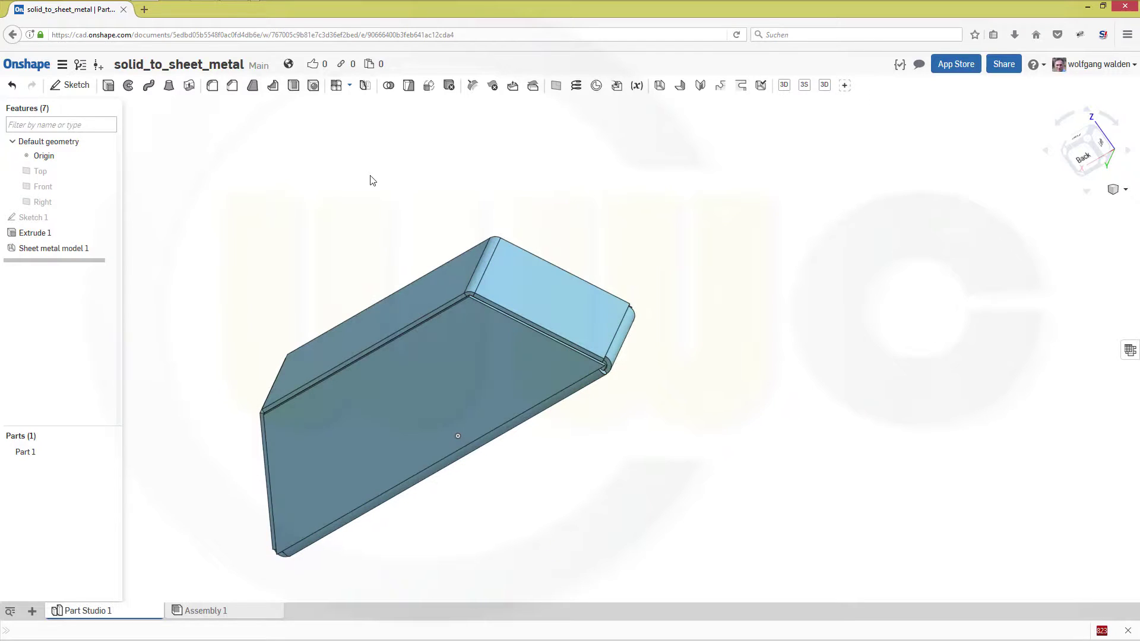
- Show the sheet metal table and flat pattern view beside the model
click(1130, 351)
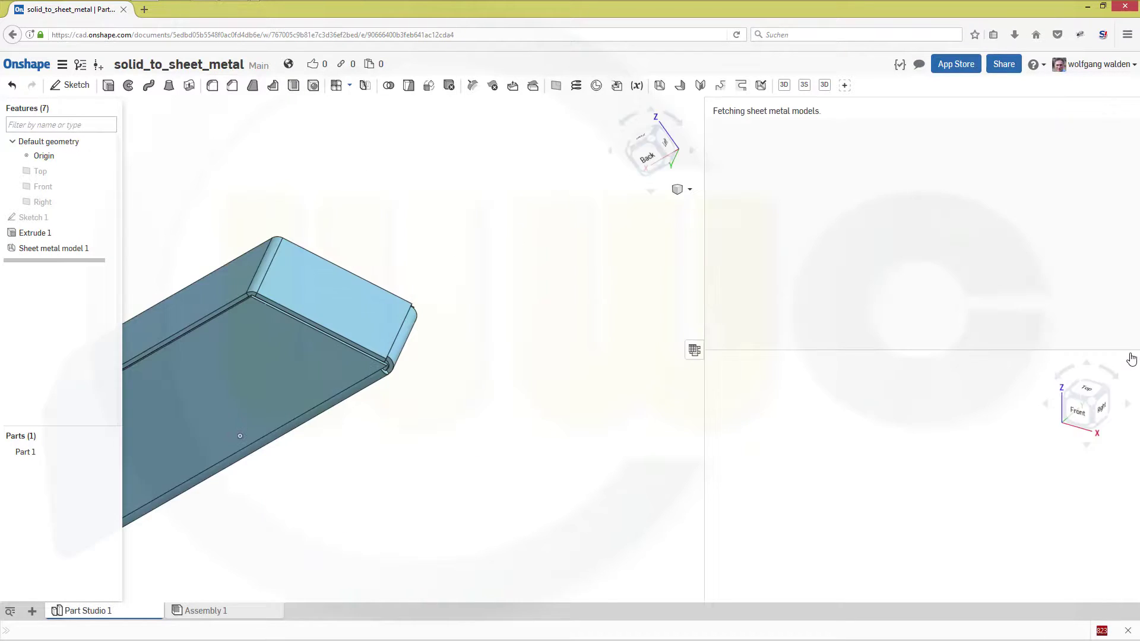